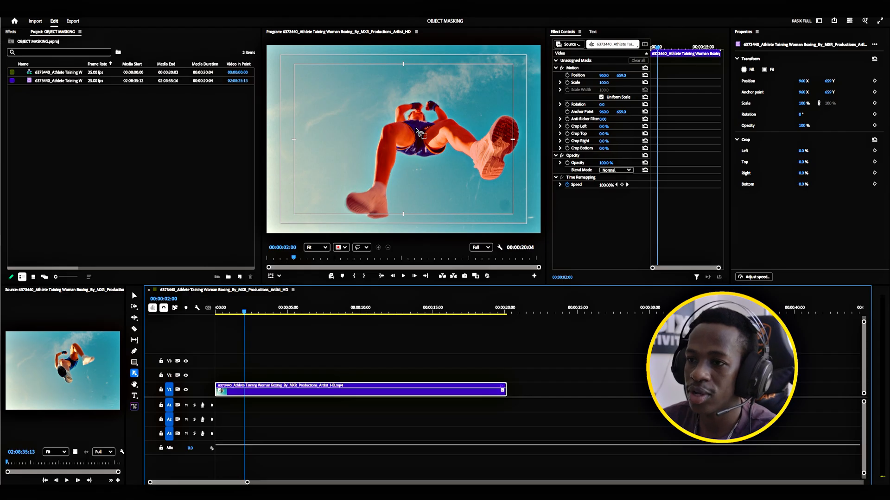
Create an object mask of the whole athlete in the frame at 00:00:02:00.
click(422, 133)
click(422, 133)
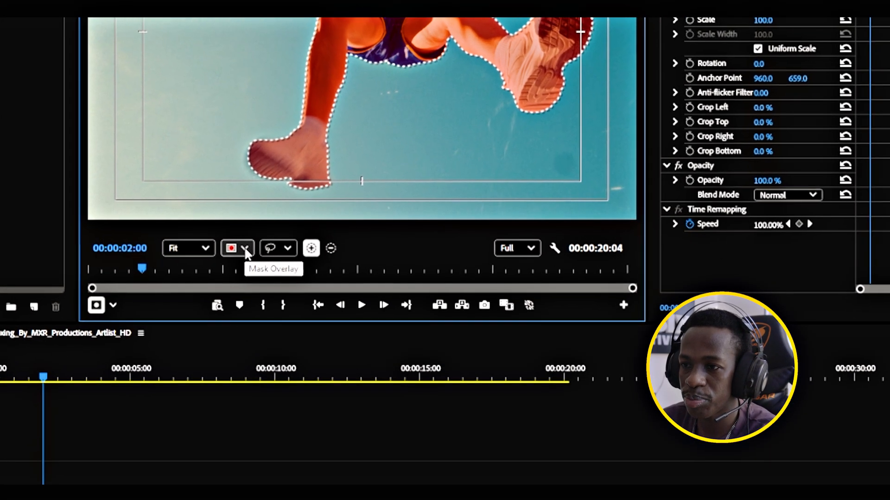
Preview the mask overlay as None and as Black & White, and restore Red Overlay.
click(344, 248)
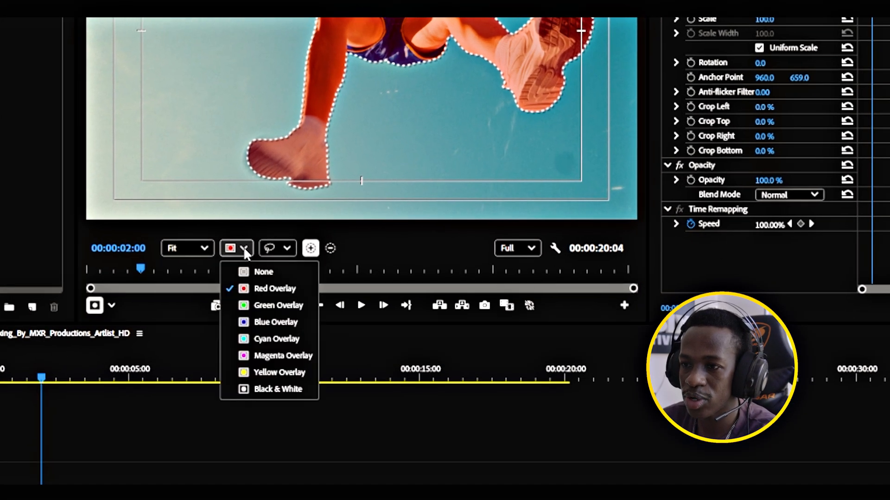
click(250, 274)
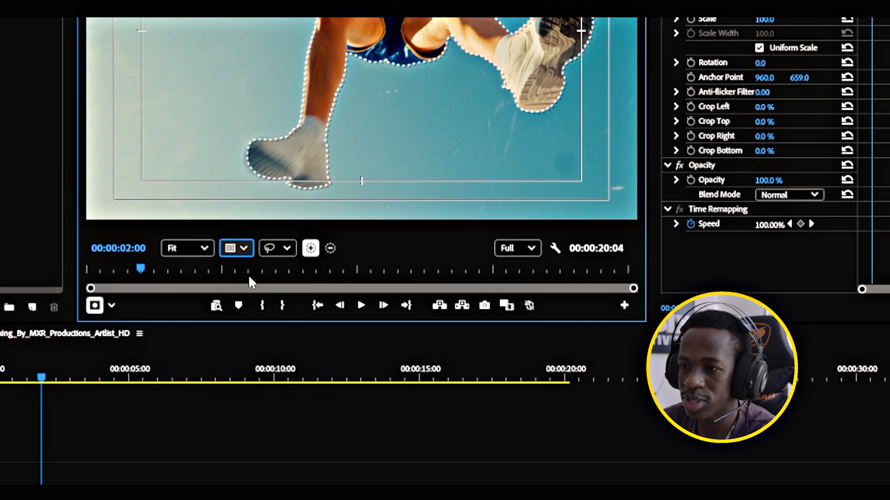
click(246, 251)
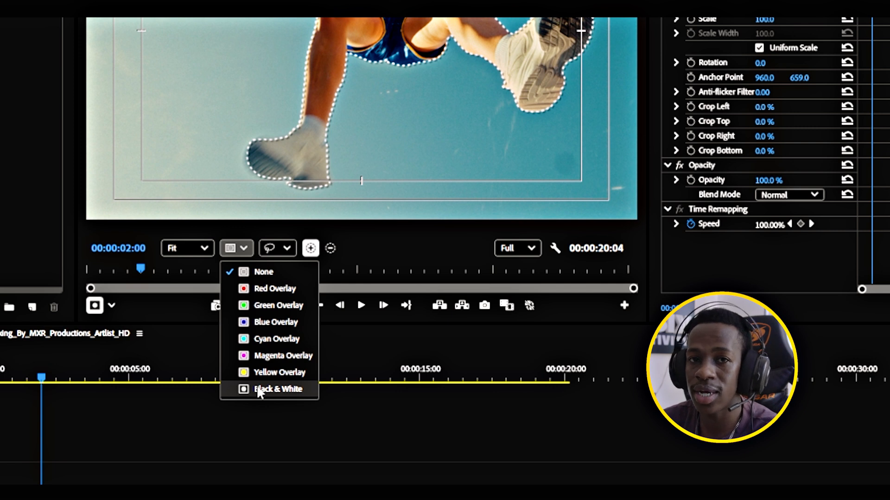
click(277, 389)
click(236, 249)
click(274, 288)
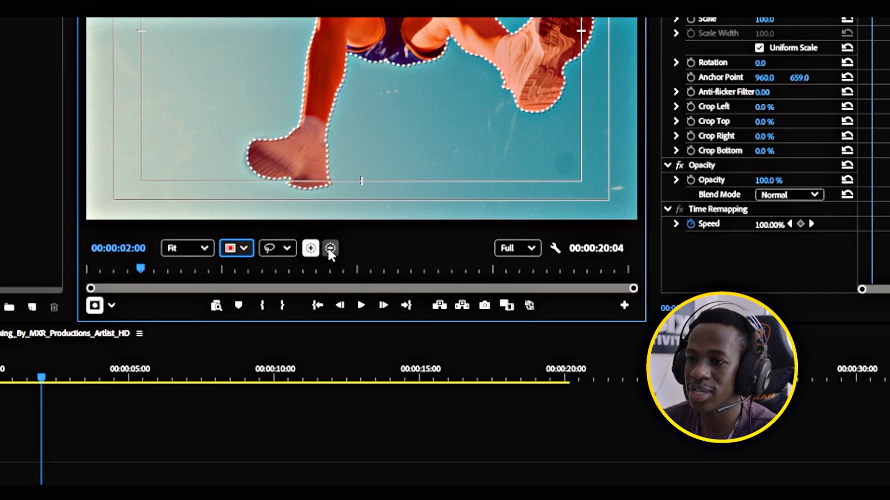
Subtract the athlete's raised shoe from the object mask by lassoing around it.
click(330, 249)
click(287, 249)
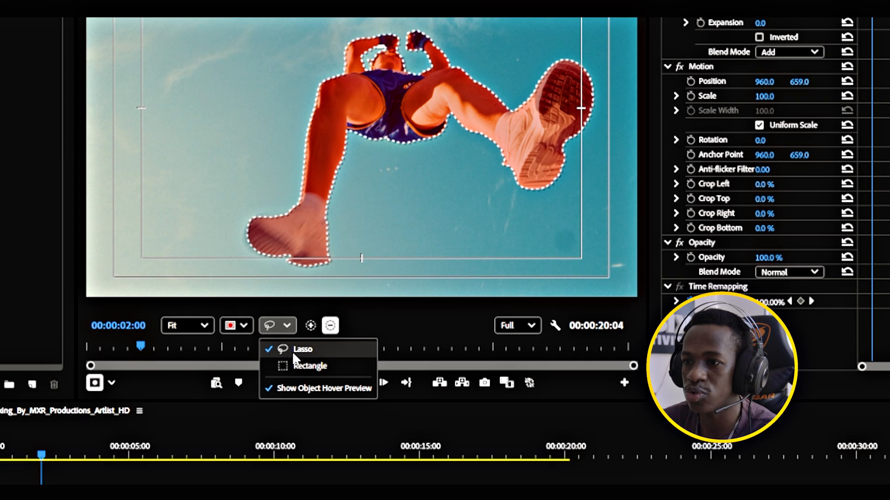
click(292, 349)
mouse_move(501, 165)
mouse_down()
mouse_move(519, 97)
mouse_move(542, 58)
mouse_move(573, 45)
mouse_move(595, 58)
mouse_move(603, 103)
mouse_move(588, 149)
mouse_move(558, 184)
mouse_move(526, 202)
mouse_move(504, 152)
mouse_up()
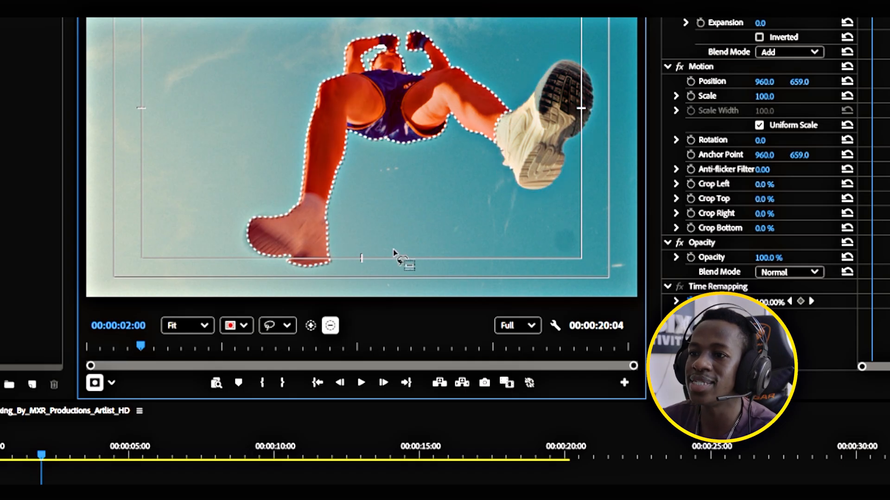
mouse_move(313, 204)
mouse_down()
mouse_move(265, 189)
mouse_move(239, 197)
mouse_move(226, 223)
mouse_move(249, 259)
mouse_move(323, 274)
mouse_move(351, 253)
mouse_move(344, 230)
mouse_up()
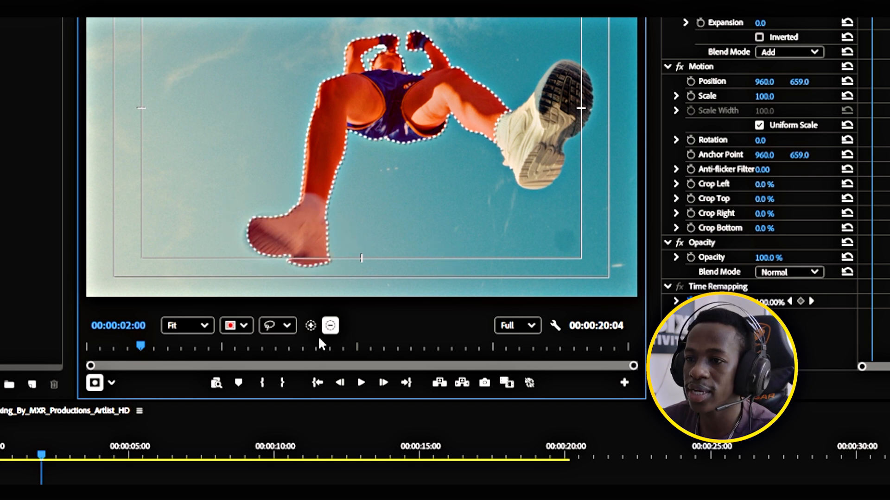
Try to subtract the athlete's lower shoe from the object mask with a Rectangle selection.
click(287, 325)
click(289, 364)
drag(224, 203, 346, 275)
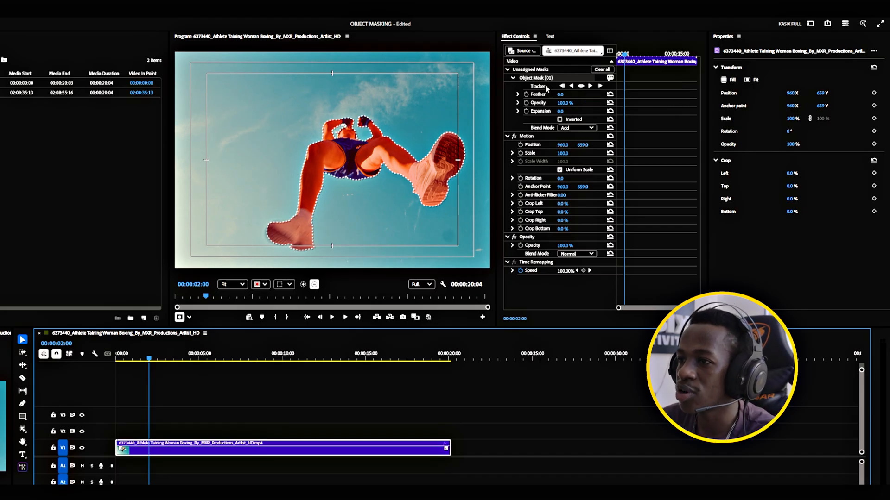
Track the object mask both forward and backward through the clip and scrub to about 00:00:09:18 to check it.
click(581, 86)
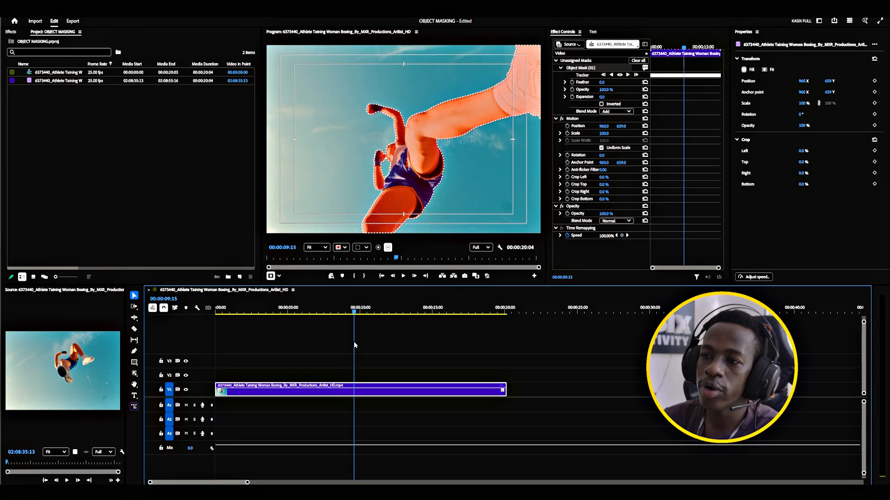
drag(354, 345, 356, 342)
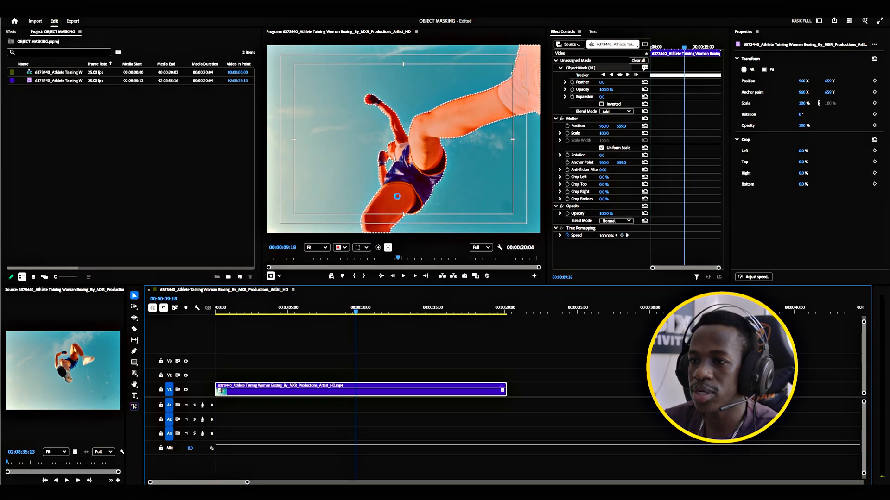
At 00:00:09:17, add the missed patch beside the athlete's shorts to the mask with Lasso and track it forward.
scroll(397, 188, up, 5)
scroll(393, 135, up, 2)
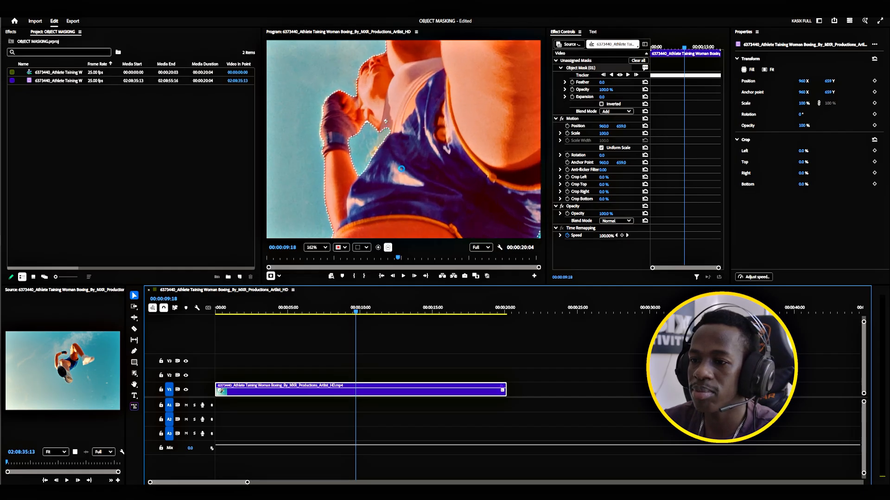
key(Left)
click(378, 248)
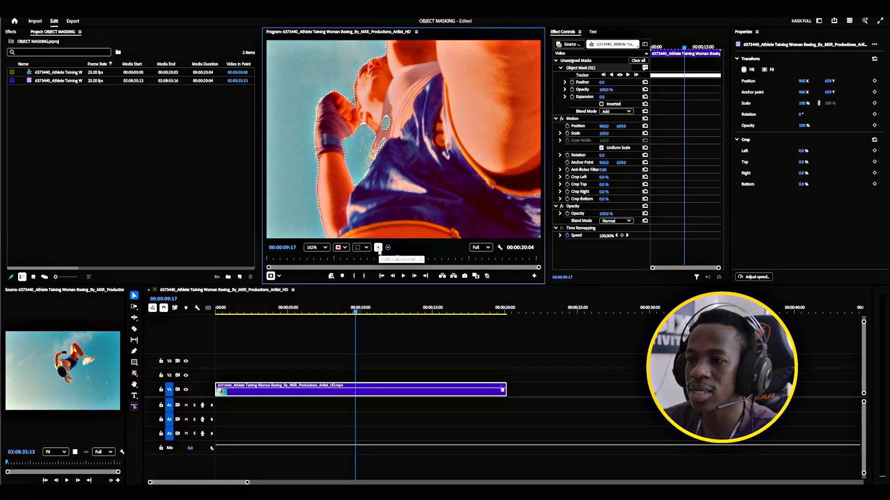
click(366, 248)
click(366, 263)
key(Left)
key(Right)
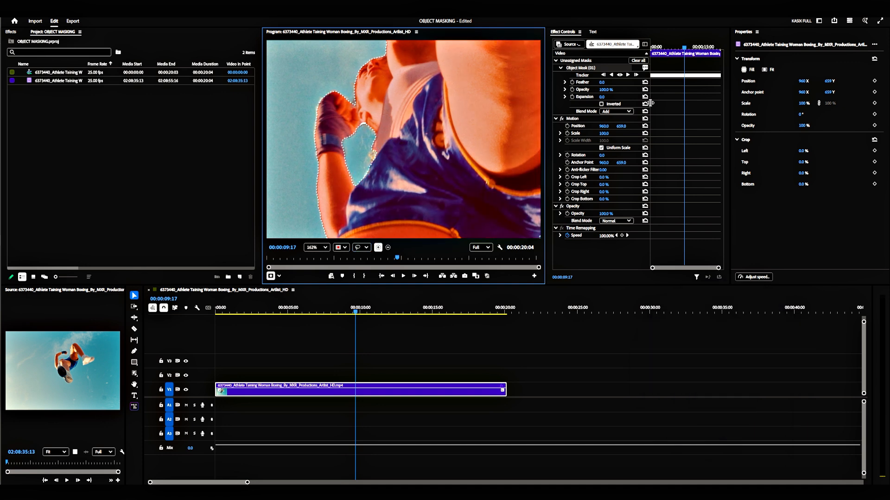
click(628, 75)
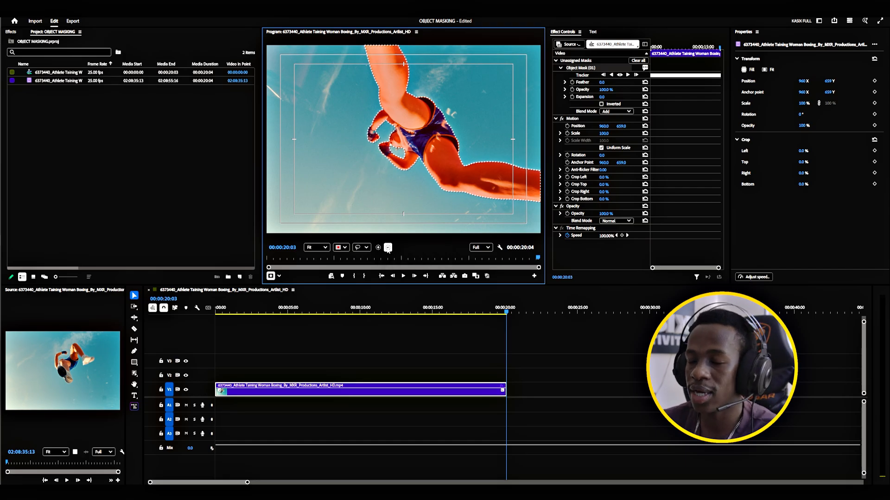
Move the unassigned object mask onto the clip's Opacity effect to cut the athlete out of the background.
click(580, 70)
click(581, 68)
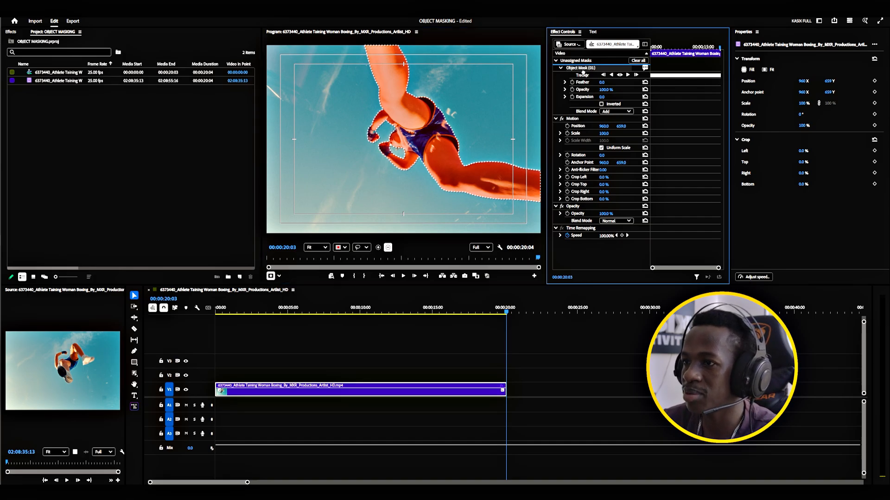
click(578, 214)
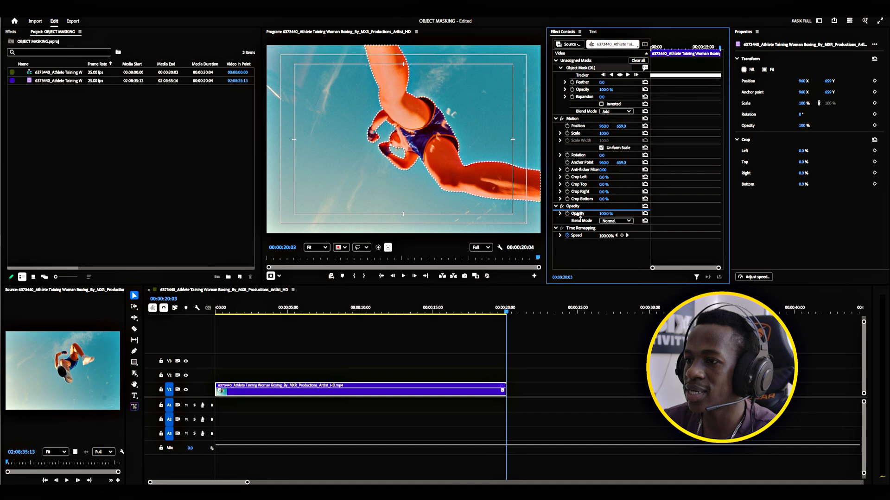
drag(580, 215, 579, 215)
Set the object mask's Feather to 2 and its Expansion to -1.
click(601, 177)
text(2)
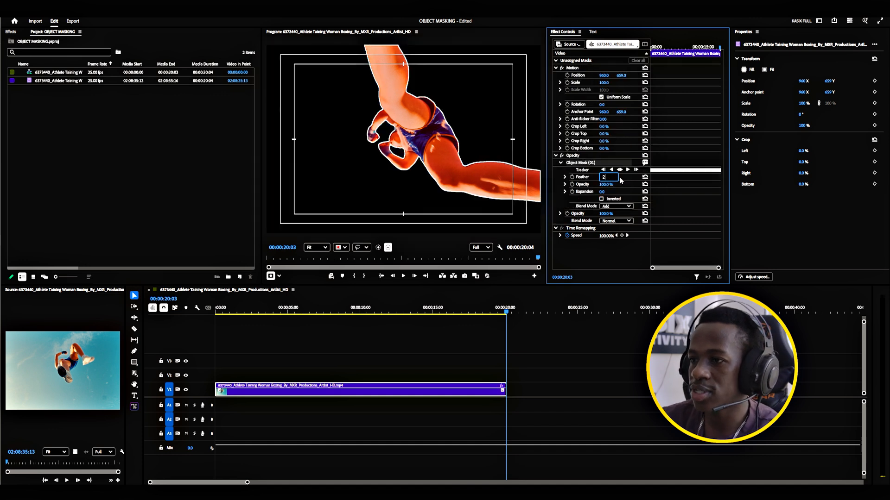
key(Return)
click(608, 190)
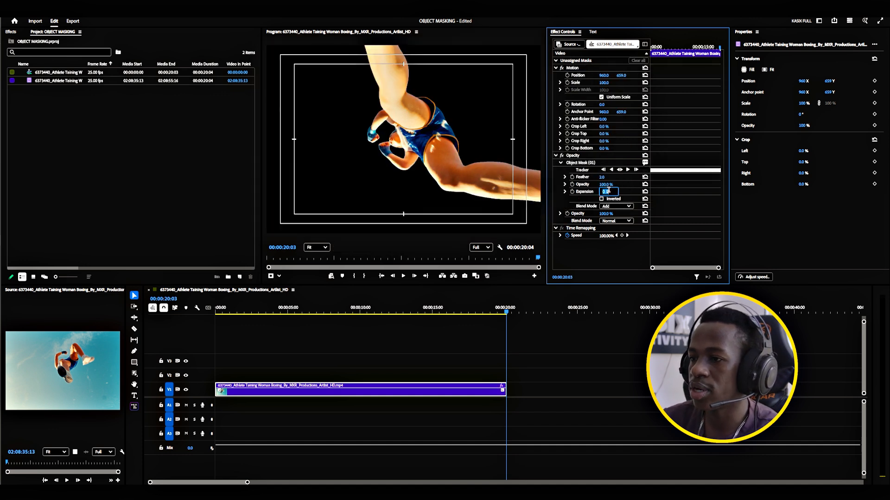
text(-2)
click(329, 345)
Move the masked clip up to track V2 and nest it.
drag(330, 386, 330, 373)
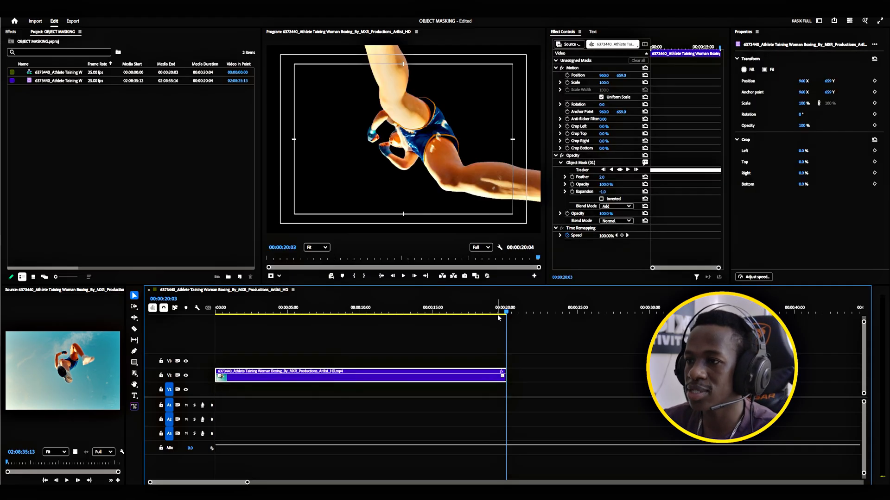
right_click(331, 375)
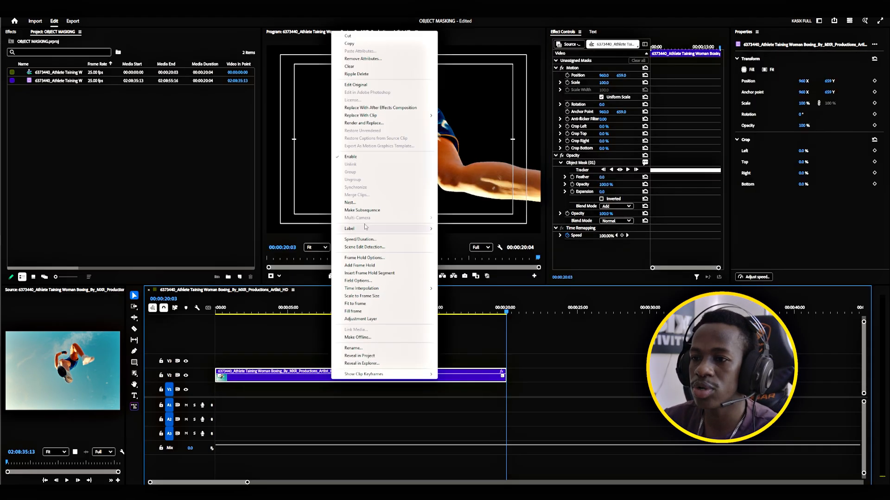
click(355, 202)
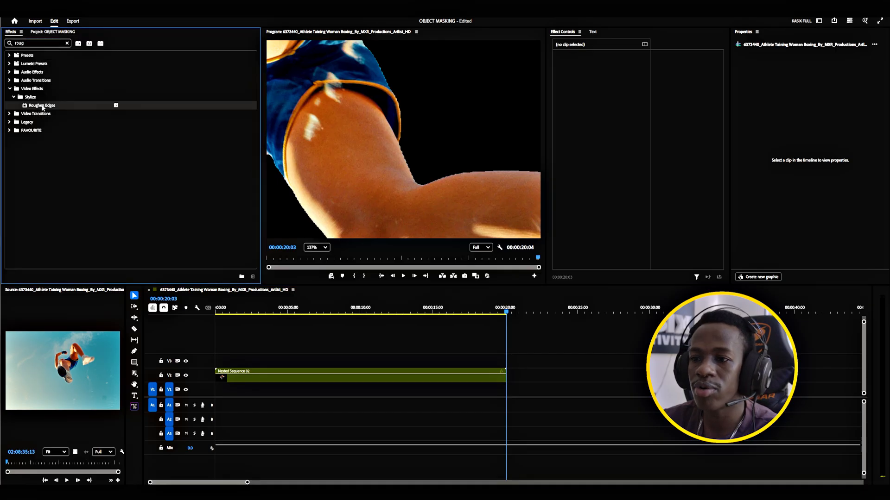
Apply Roughen Edges to the nested clip on V2 and reduce the effect's Border value.
drag(42, 106, 312, 380)
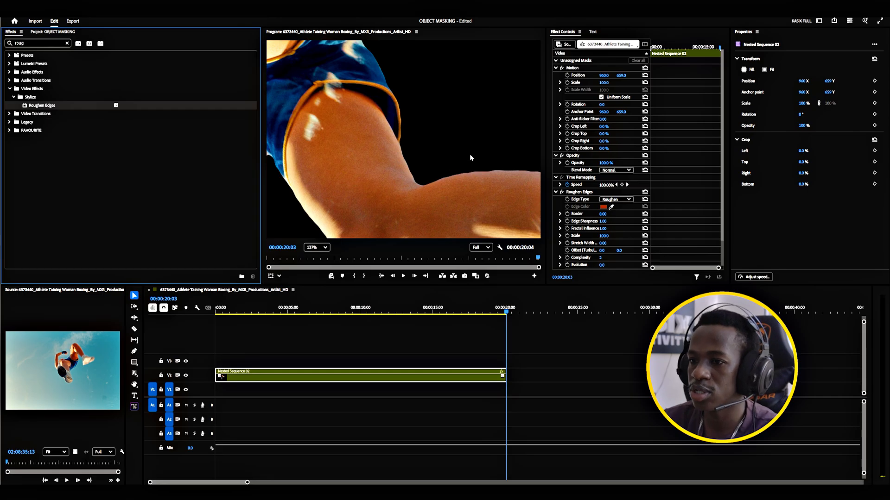
click(326, 247)
click(317, 258)
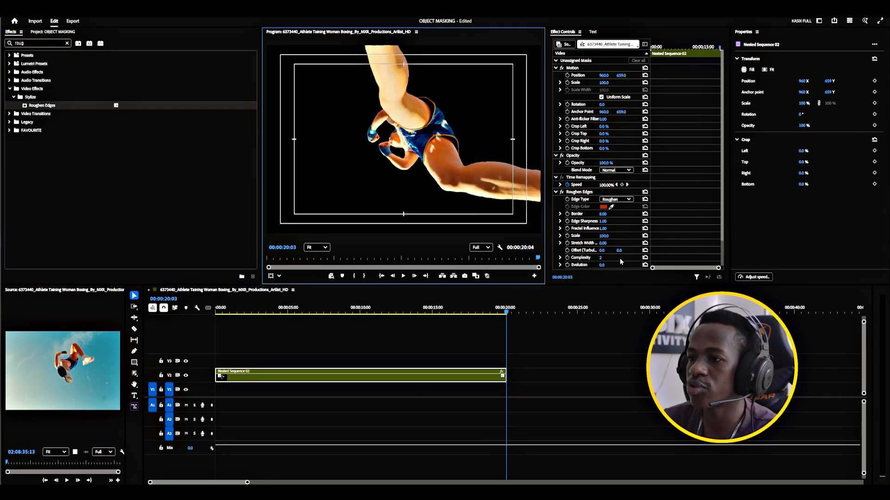
drag(602, 214, 601, 214)
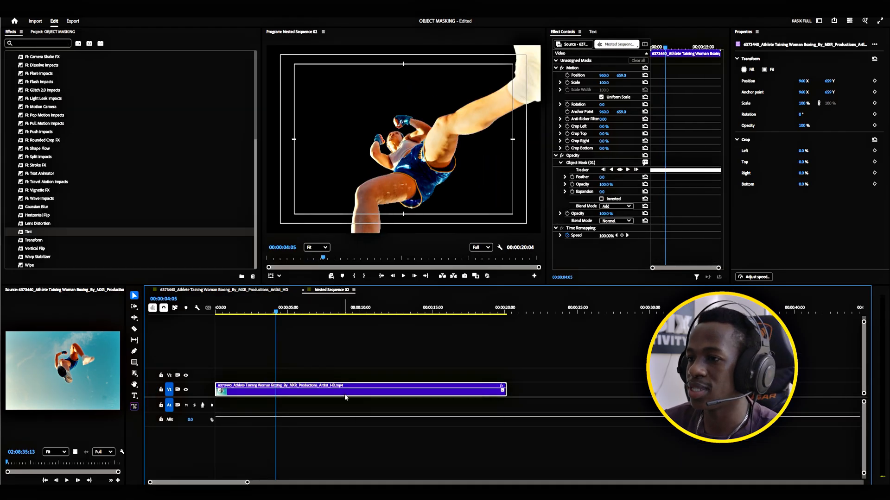
Apply Tint to the clip inside the nested sequence and move its object mask from Opacity onto Tint.
click(578, 164)
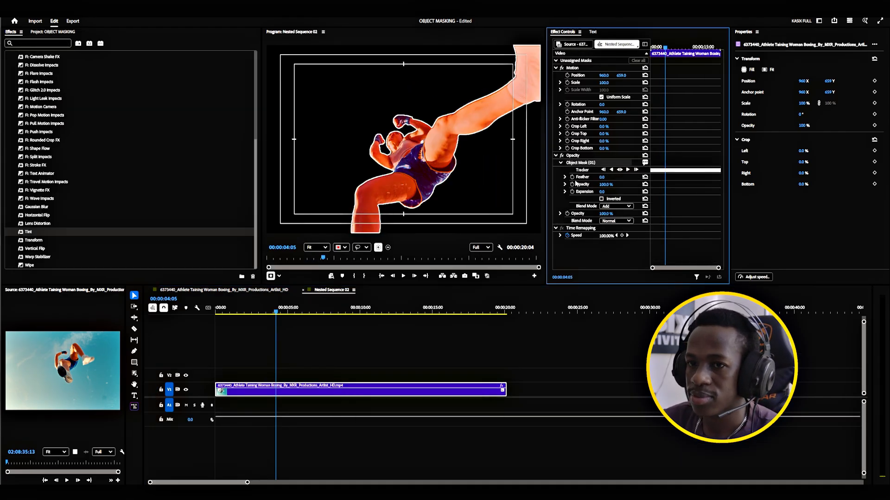
drag(546, 231, 605, 256)
drag(579, 164, 581, 255)
click(389, 355)
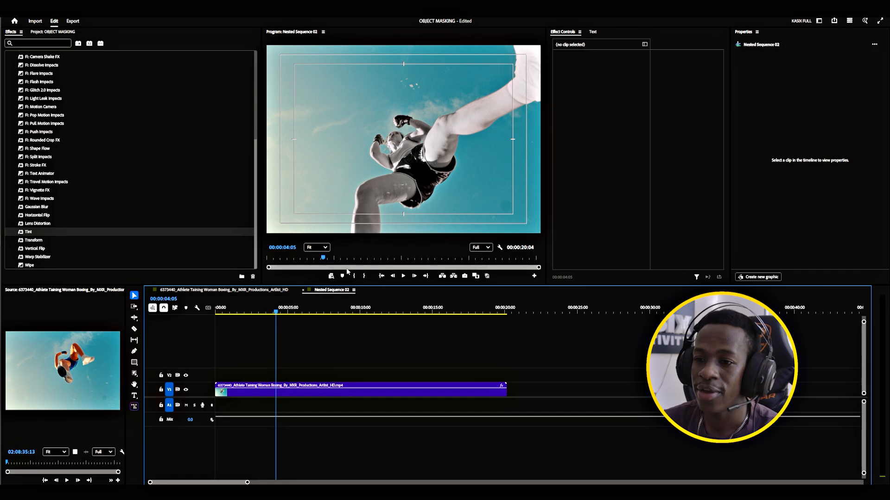
Apply the Gaussian Blur effect to the tinted clip.
click(309, 392)
scroll(699, 242, down, 1)
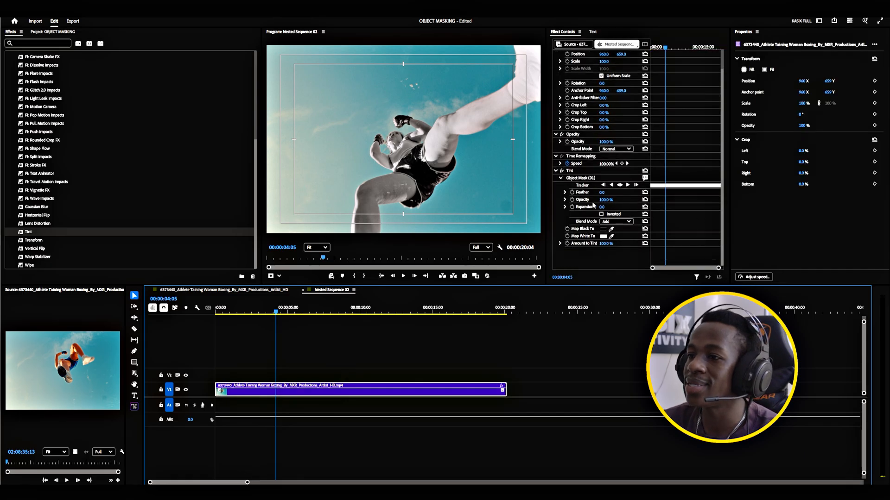
click(577, 179)
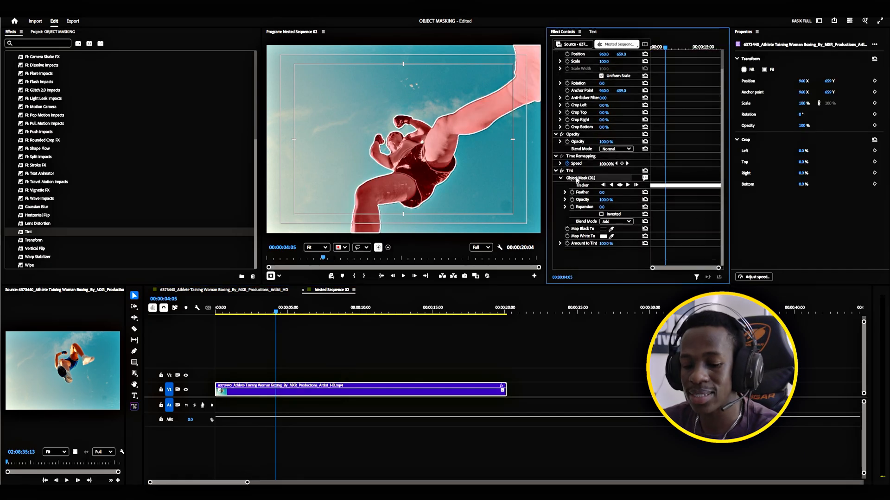
click(76, 125)
click(38, 43)
drag(36, 206, 675, 254)
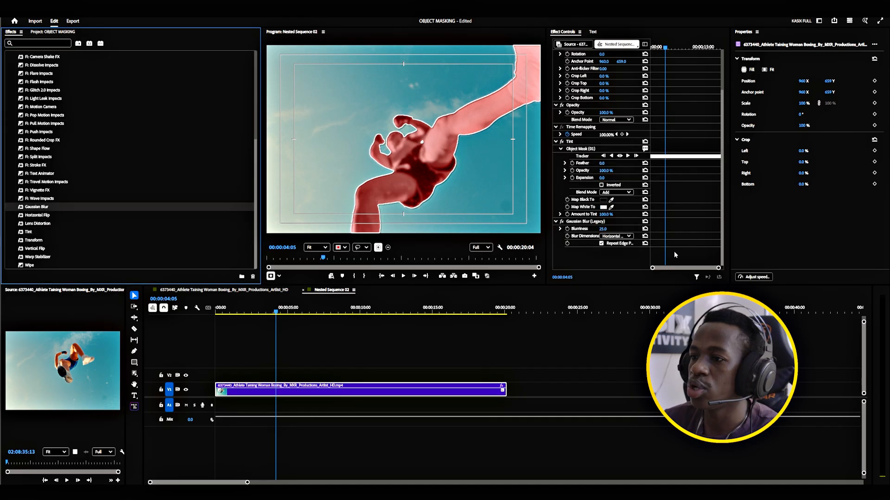
Copy the object mask from Tint onto Gaussian Blur and invert the copied mask.
click(583, 223)
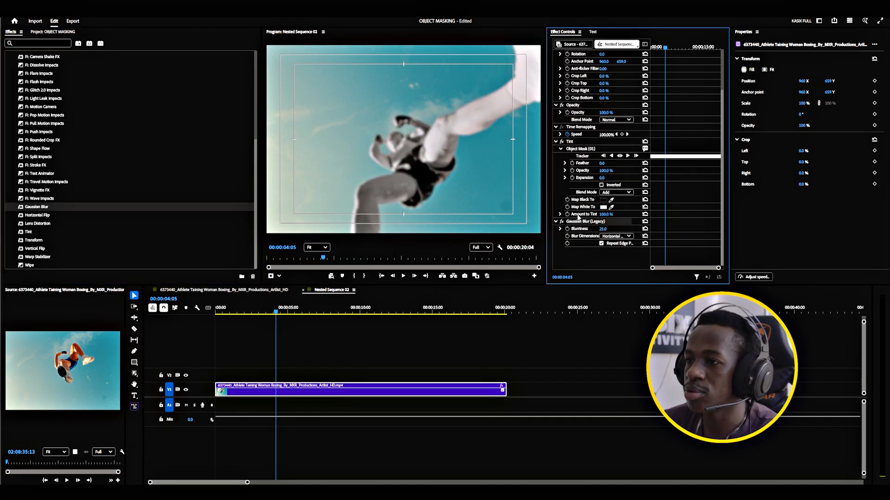
click(579, 150)
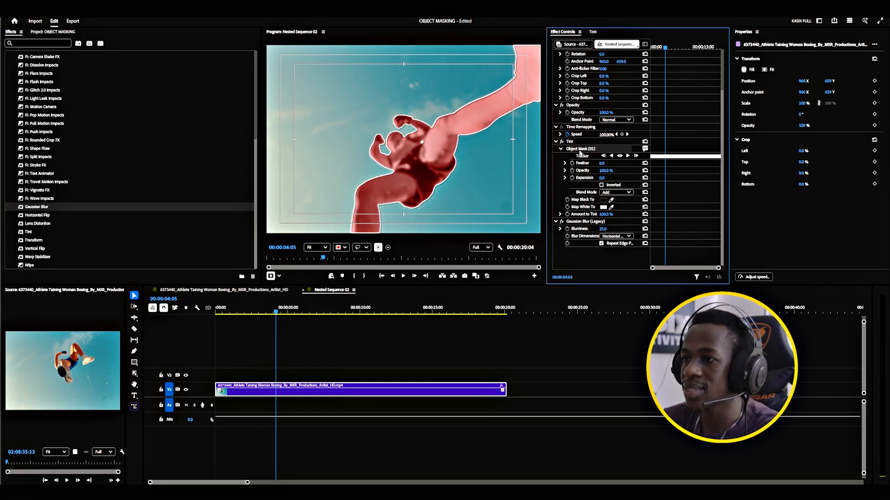
click(576, 223)
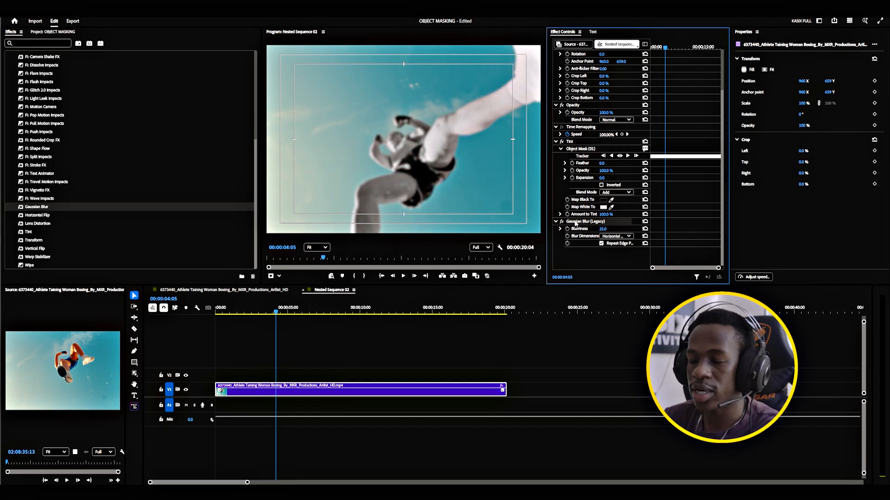
key(ctrl+v)
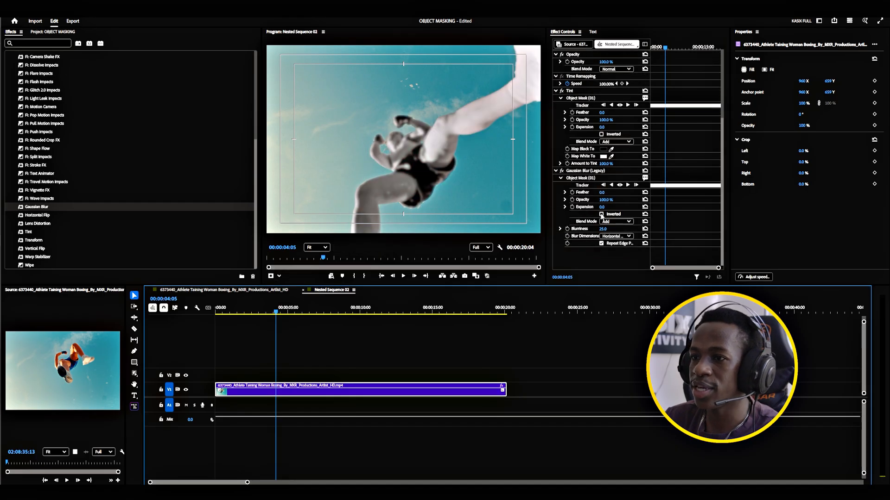
click(602, 215)
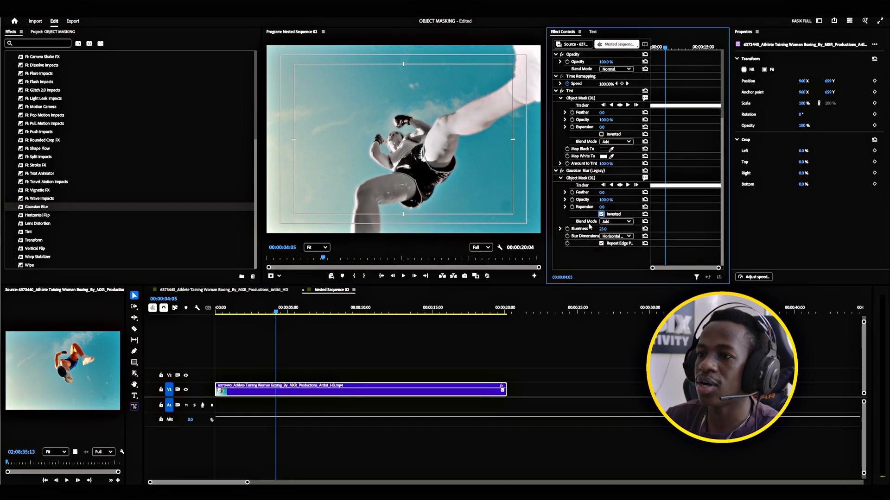